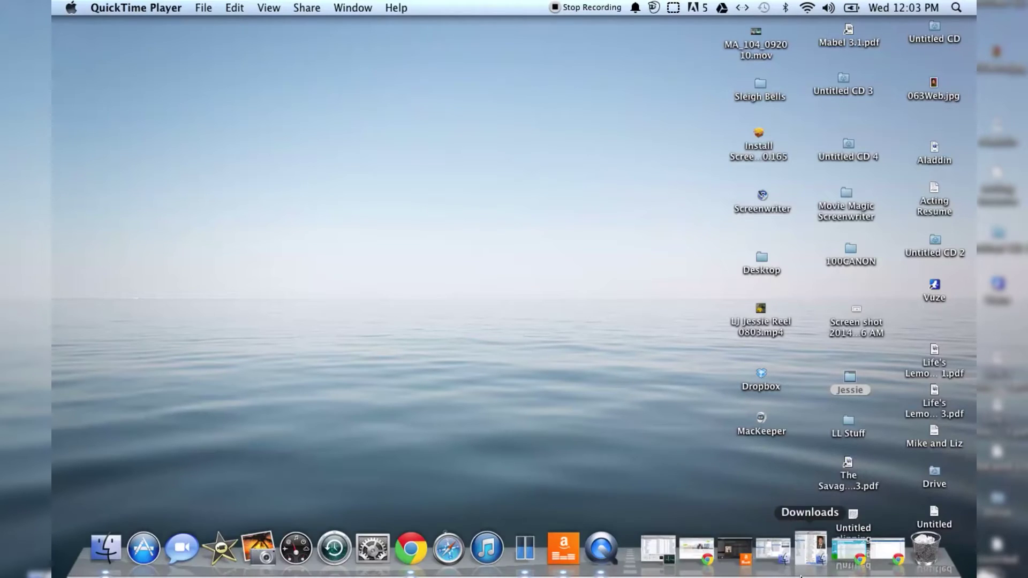
Restore the minimized Chrome window from the Dock to show the Outlook.com inbox.
{"action": "left_click", "coordinate": [883, 553]}
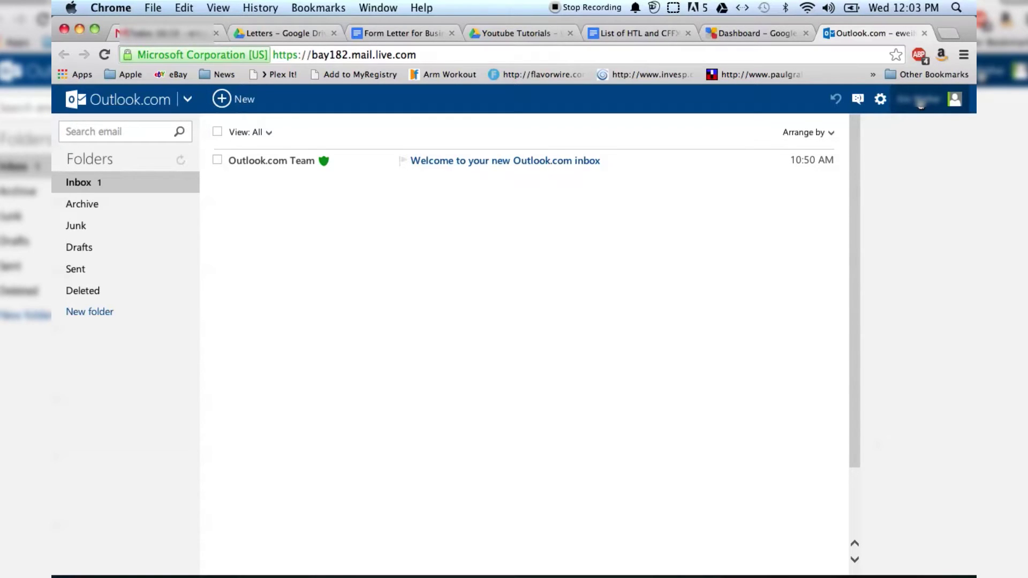
Go to Edit profile from the account menu and open the name-editing form.
{"action": "left_click", "coordinate": [921, 101]}
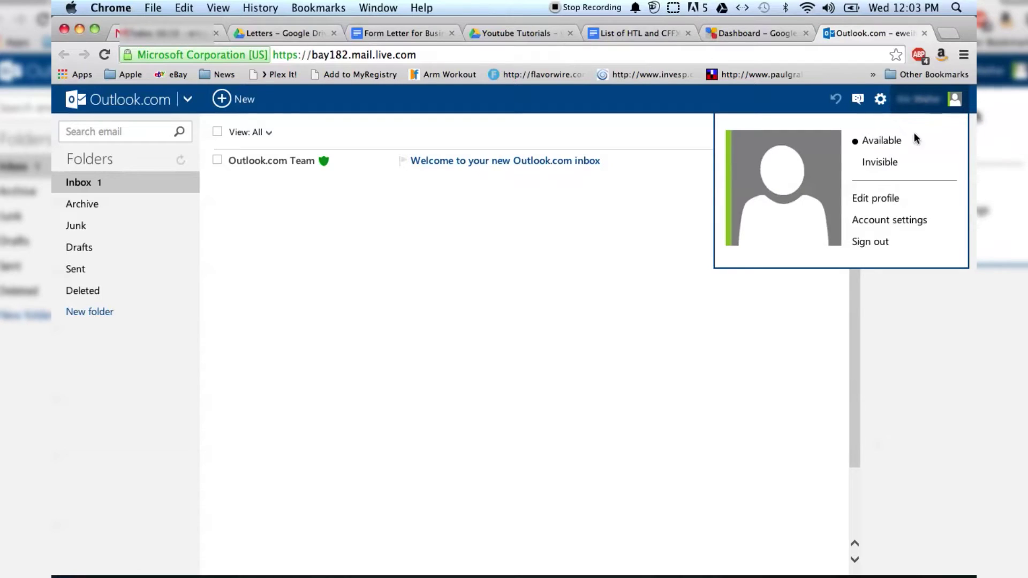
{"action": "left_click", "coordinate": [902, 203]}
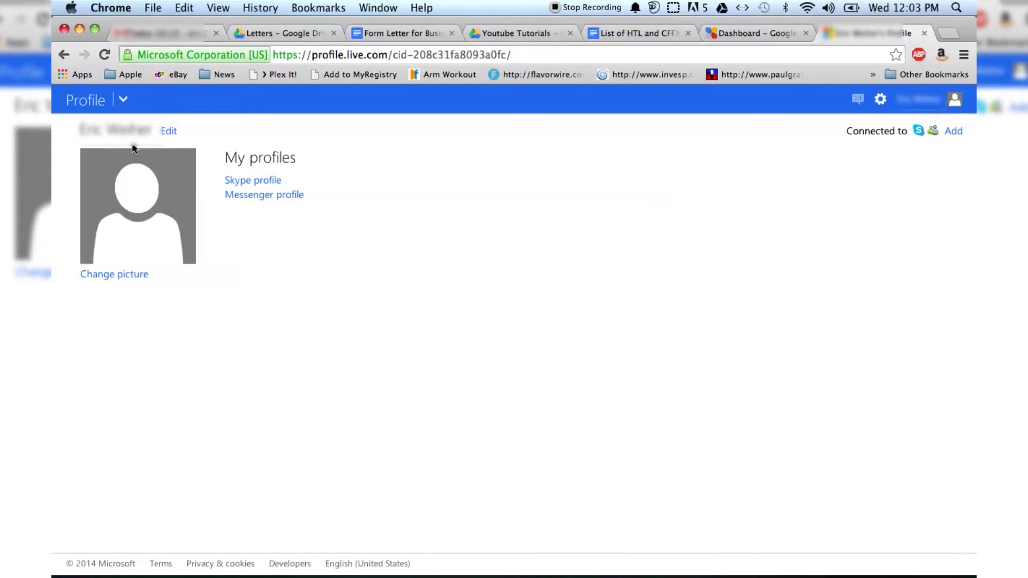
{"action": "left_click", "coordinate": [170, 131]}
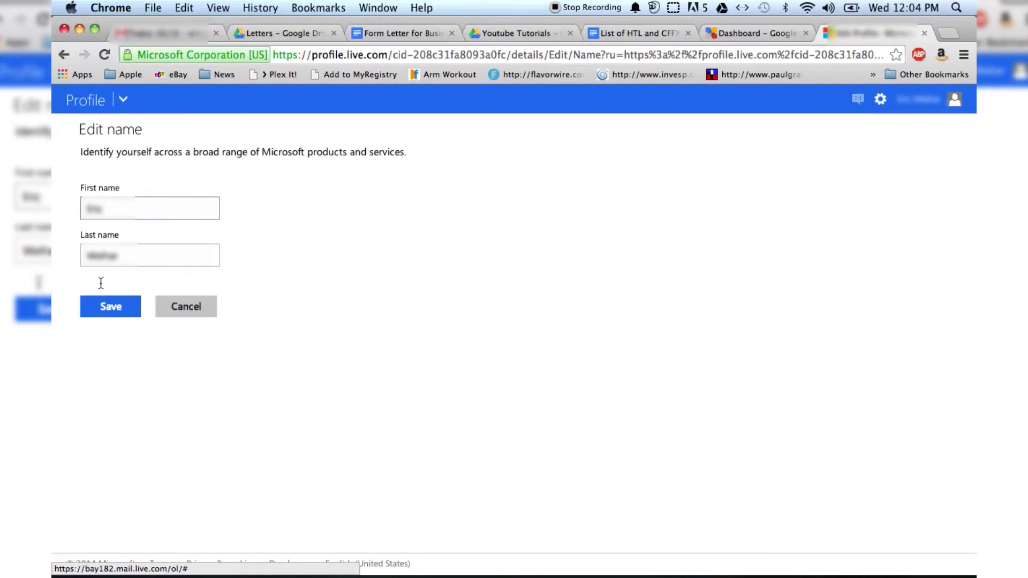
{"action": "left_click", "coordinate": [106, 306]}
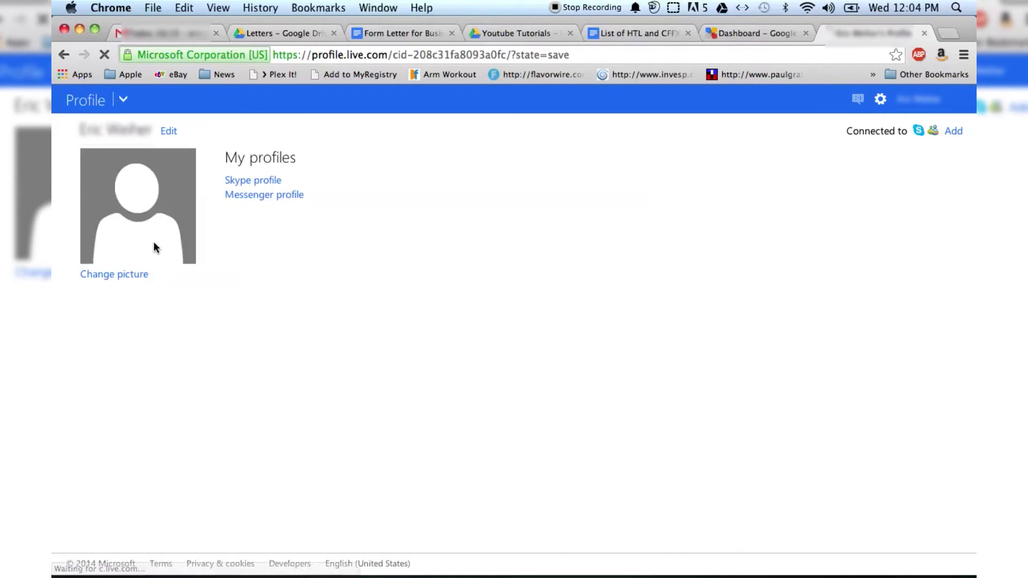
{"action": "left_click", "coordinate": [121, 274]}
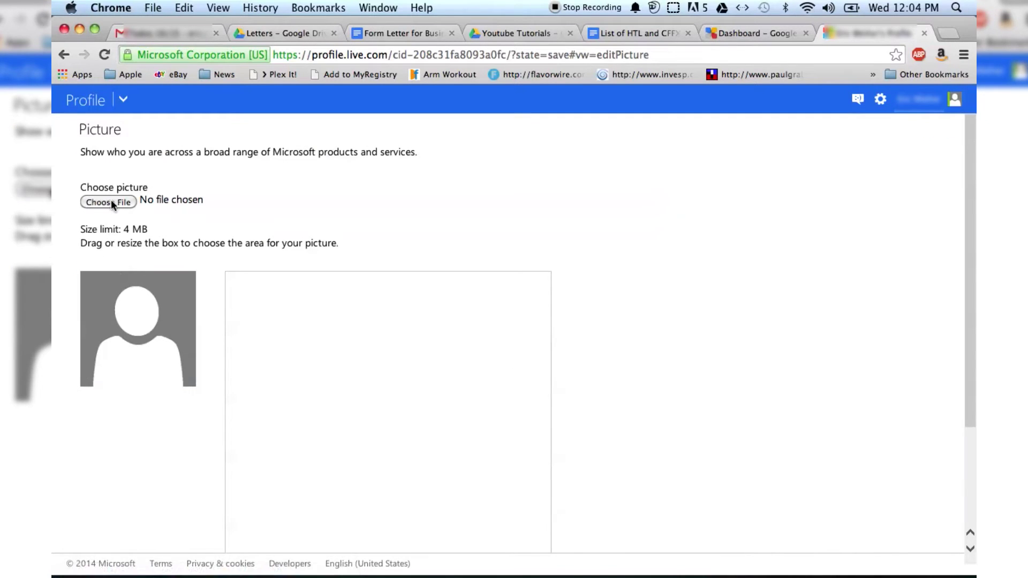
Choose the headshot JPEG from the Downloads folder as the new profile picture.
{"action": "left_click", "coordinate": [111, 198]}
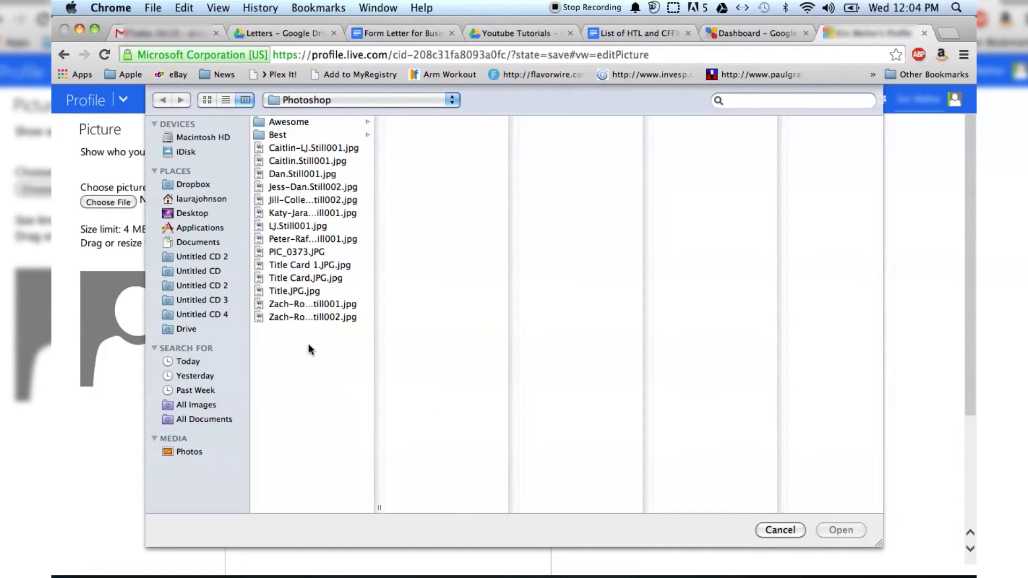
{"action": "left_click", "coordinate": [200, 198]}
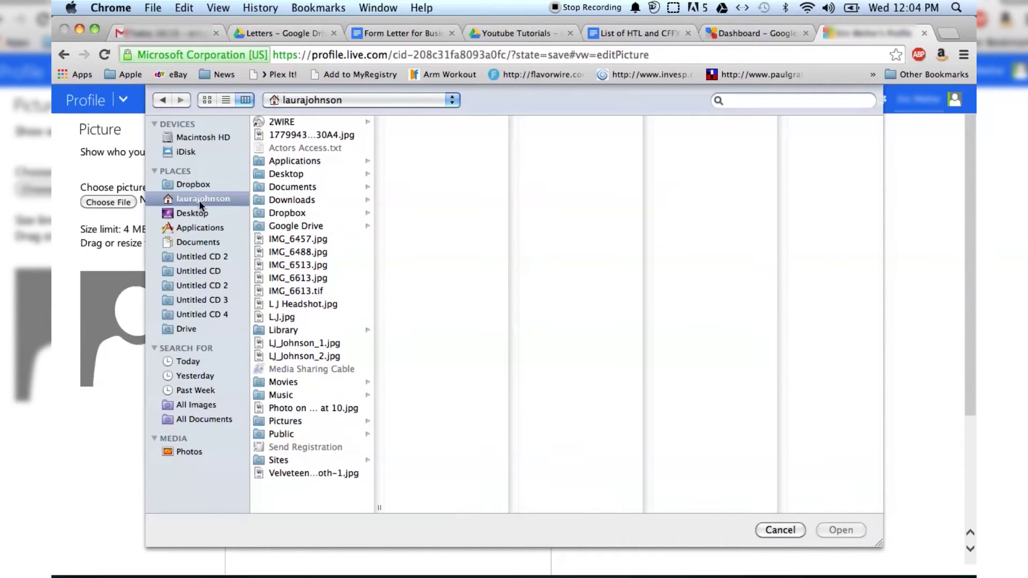
{"action": "left_click", "coordinate": [289, 199]}
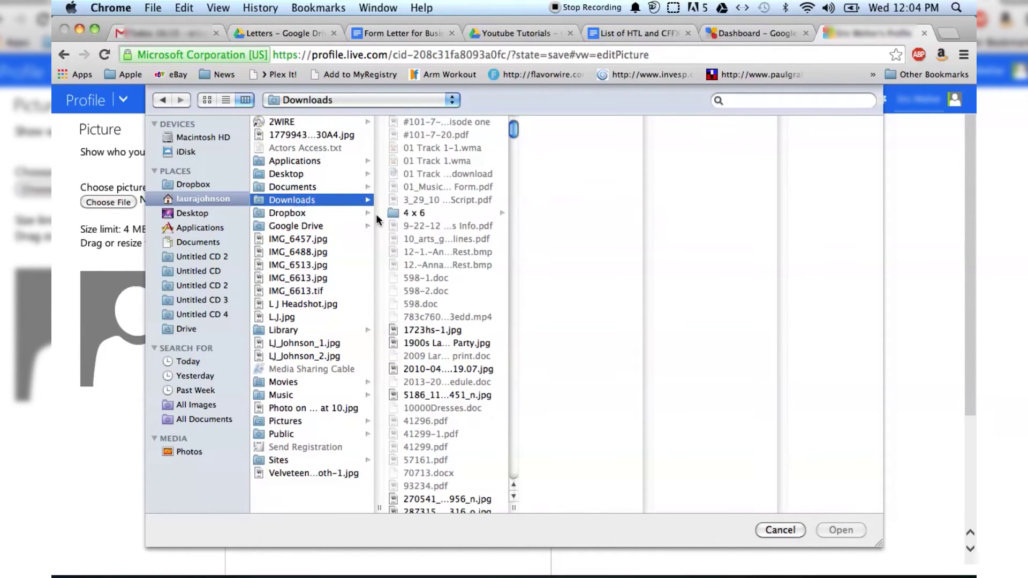
{"action": "type", "text": "d"}
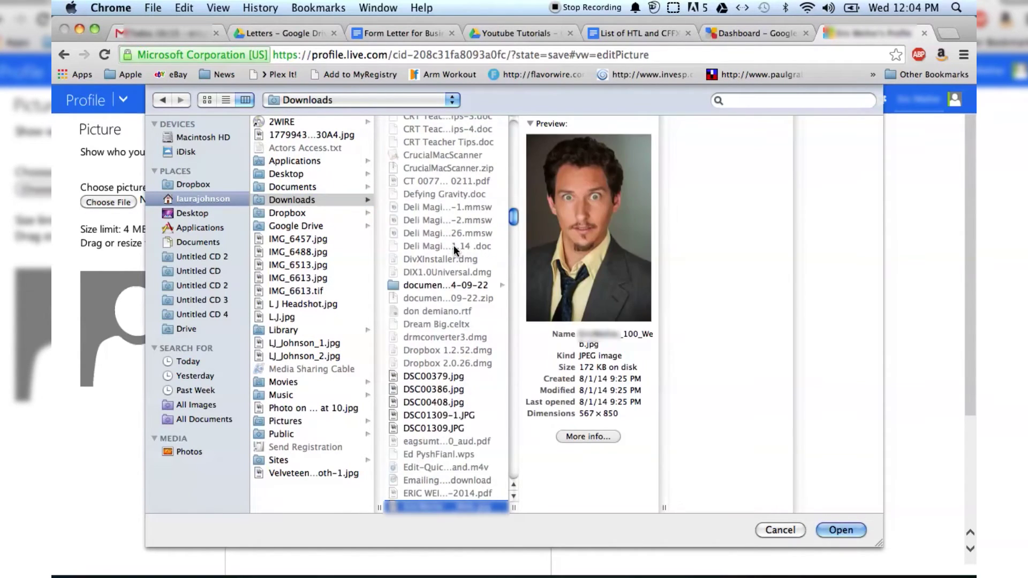
{"action": "key", "text": "Return"}
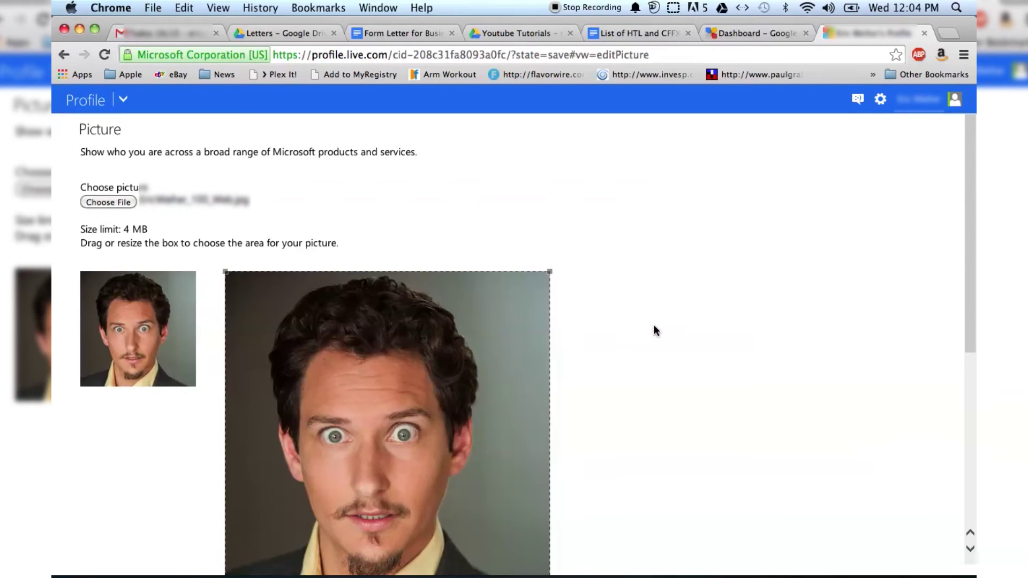
{"action": "scroll", "coordinate": [654, 325], "scroll_direction": "down", "scroll_amount": 2}
{"action": "scroll", "coordinate": [654, 324], "scroll_direction": "down", "scroll_amount": 3}
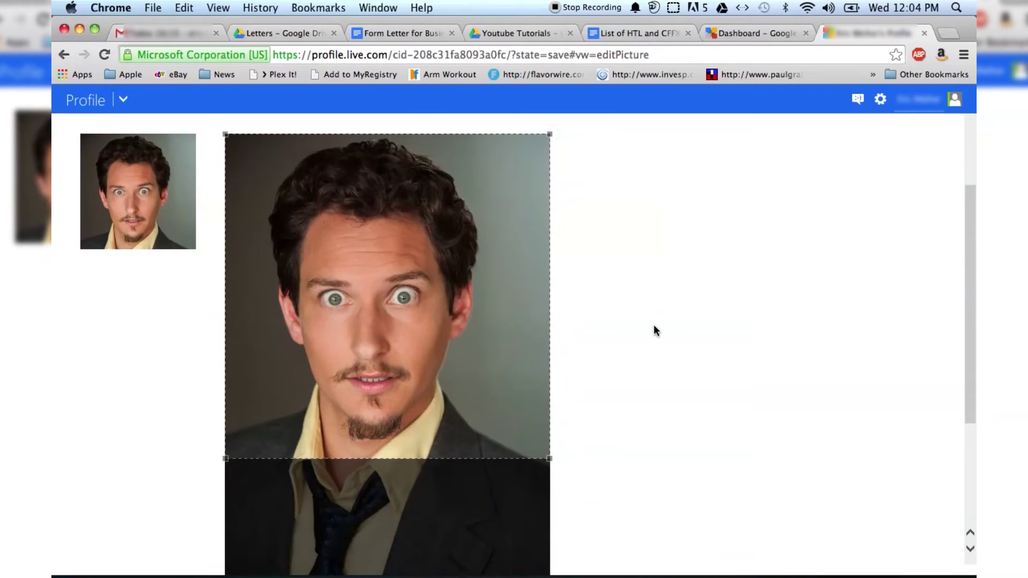
Adjust the crop box to a square around the face and save the picture.
{"action": "left_click_drag", "start_coordinate": [492, 337], "coordinate": [488, 355]}
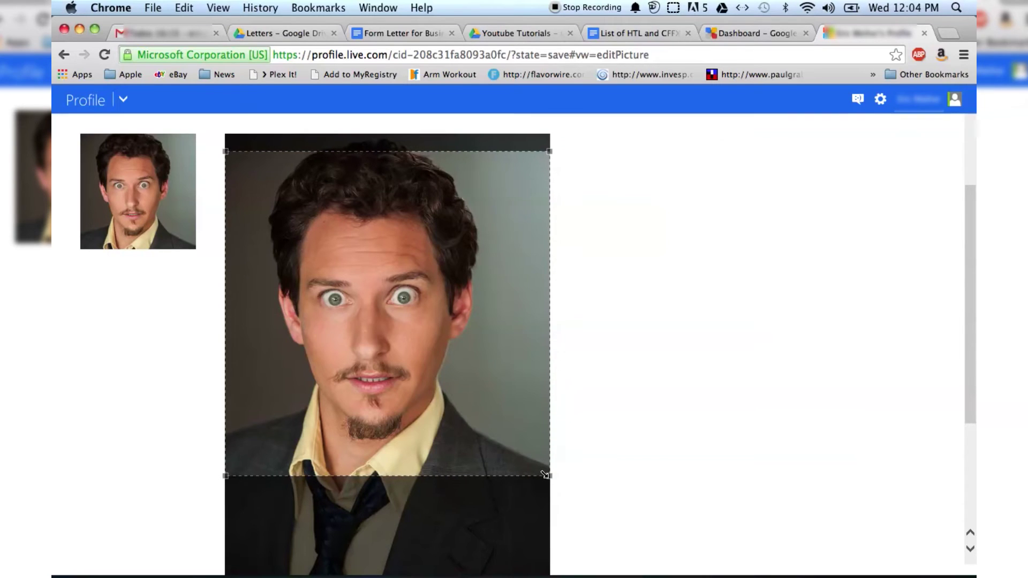
{"action": "mouse_move", "coordinate": [549, 476]}
{"action": "left_mouse_down"}
{"action": "mouse_move", "coordinate": [370, 304]}
{"action": "mouse_move", "coordinate": [550, 476]}
{"action": "left_mouse_up"}
{"action": "left_click_drag", "start_coordinate": [278, 218], "coordinate": [278, 212]}
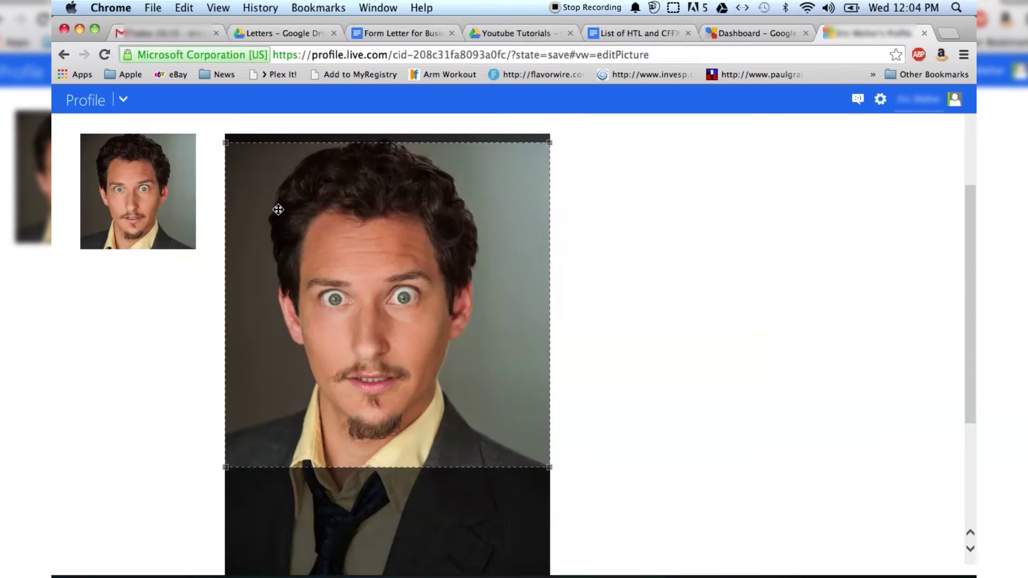
{"action": "scroll", "coordinate": [628, 246], "scroll_direction": "down", "scroll_amount": 4}
{"action": "scroll", "coordinate": [627, 247], "scroll_direction": "down", "scroll_amount": 2}
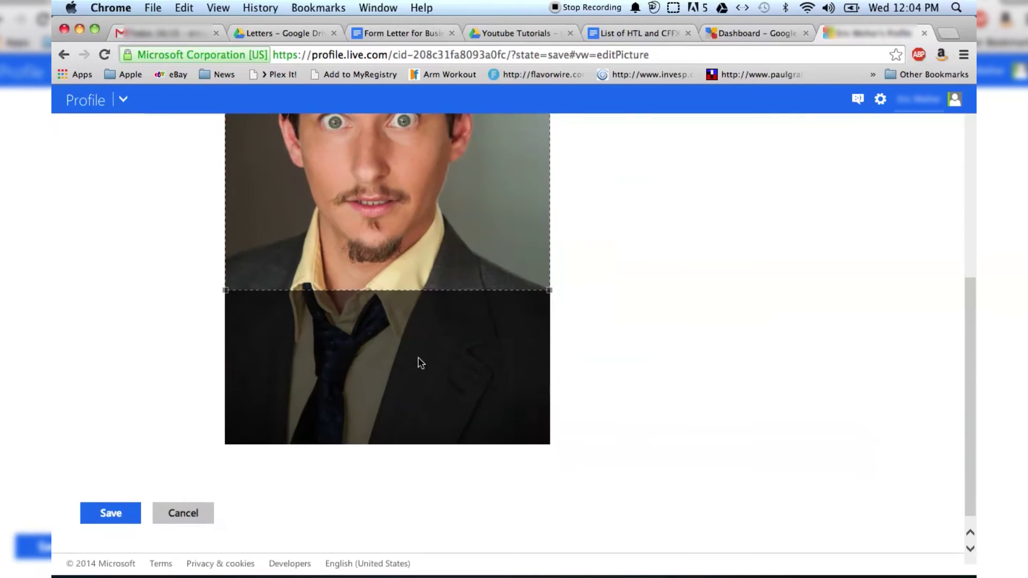
{"action": "left_click", "coordinate": [110, 513]}
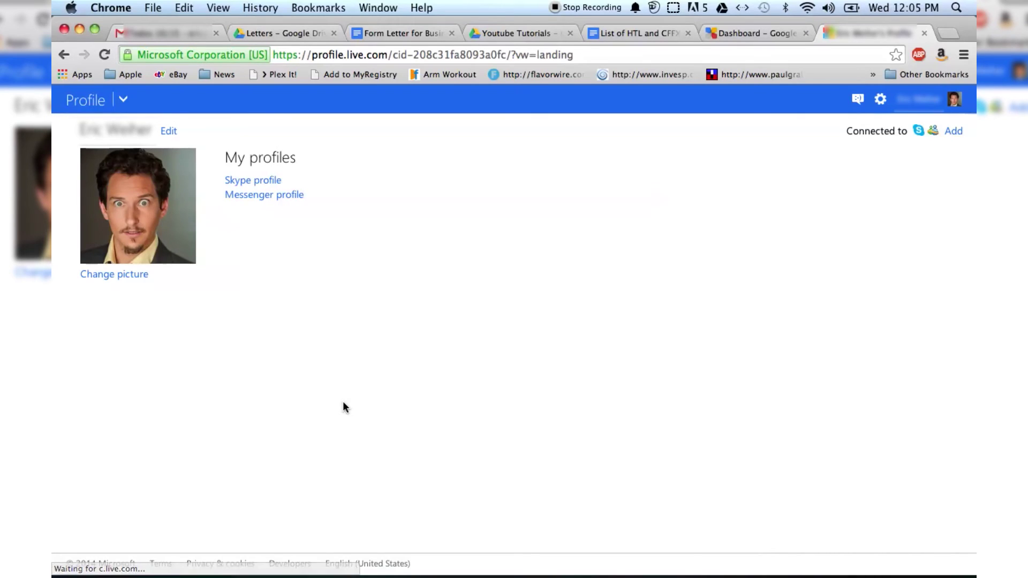
Open the Skype profile link from the updated profile page.
{"action": "left_click", "coordinate": [255, 182]}
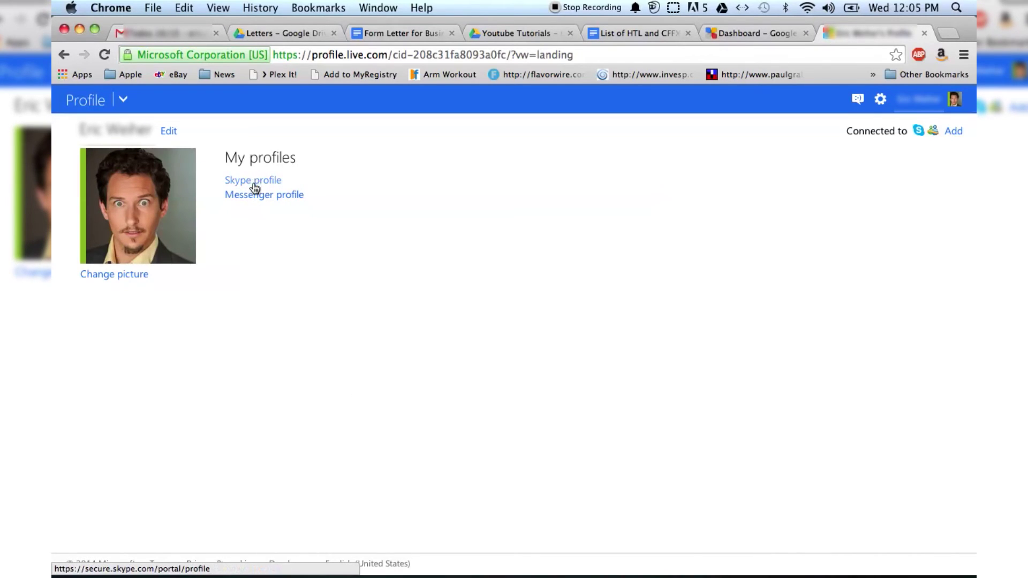